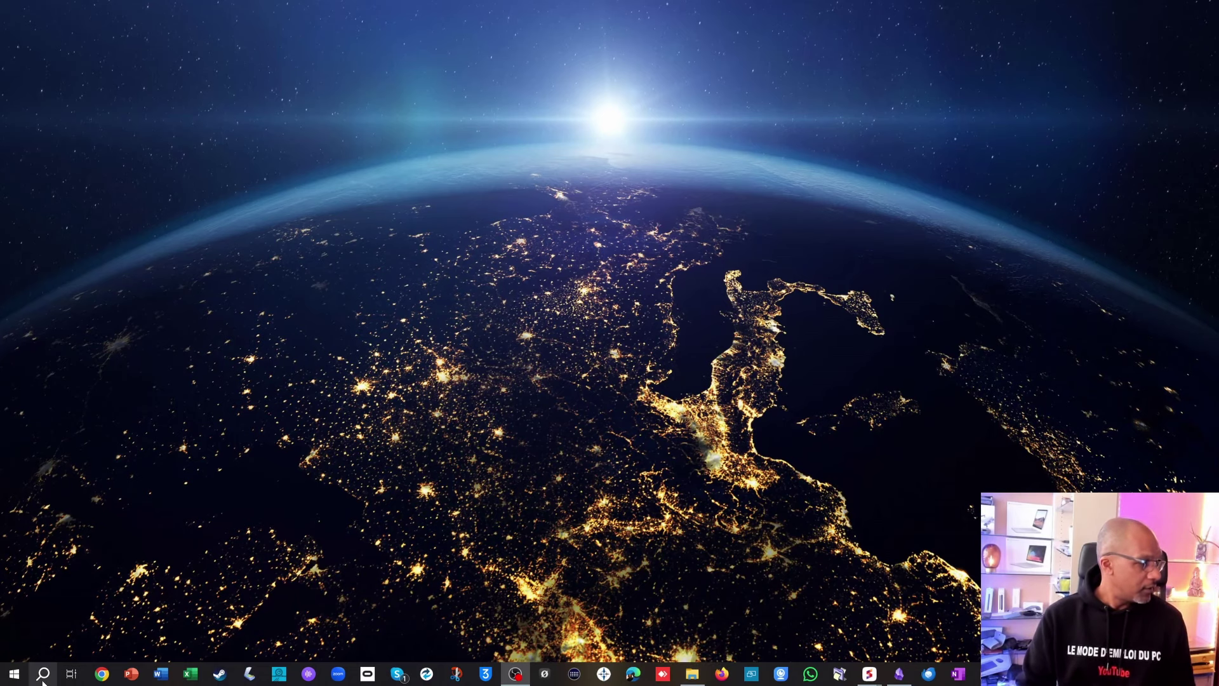
Step: Open File Explorer and go to the Windows\System32 folder on the local disk (C:)
click(692, 673)
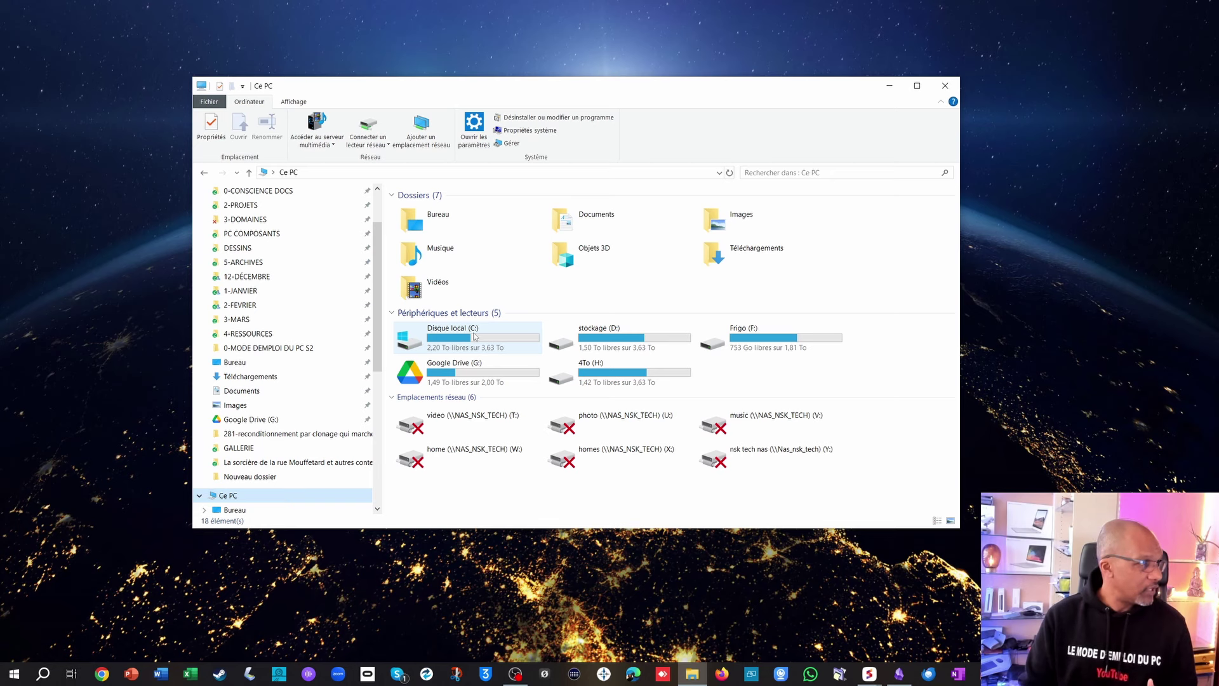
mouse_move(478, 341)
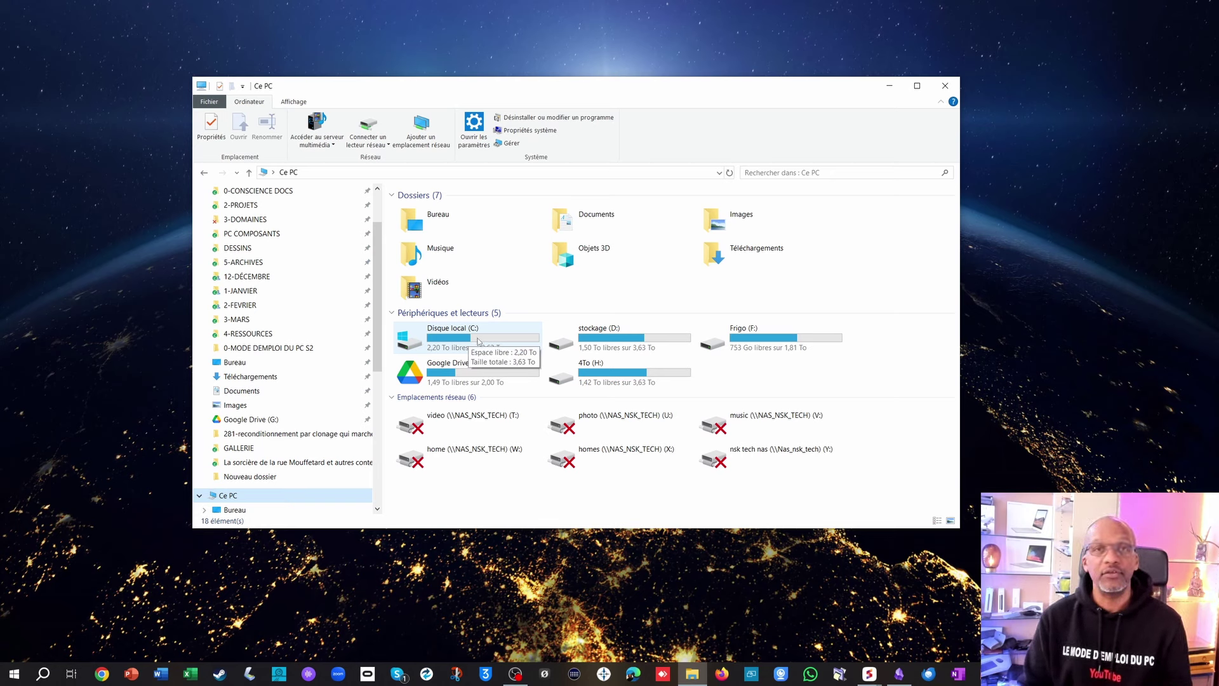
double_click(478, 341)
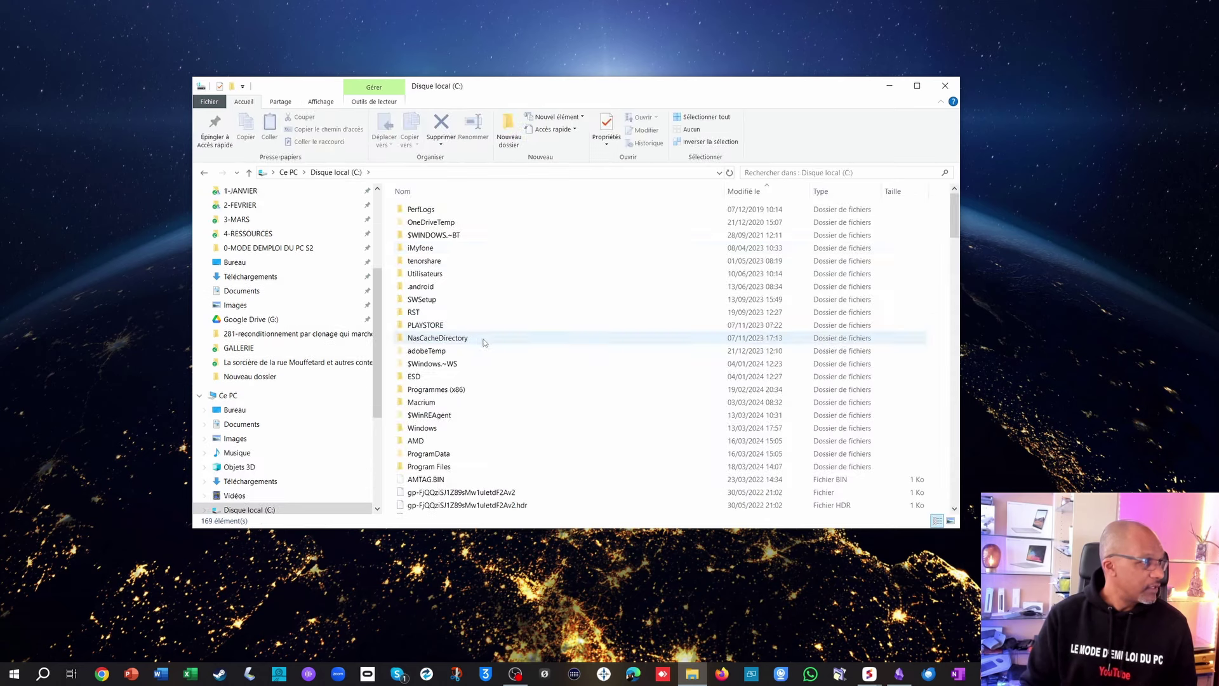
double_click(444, 428)
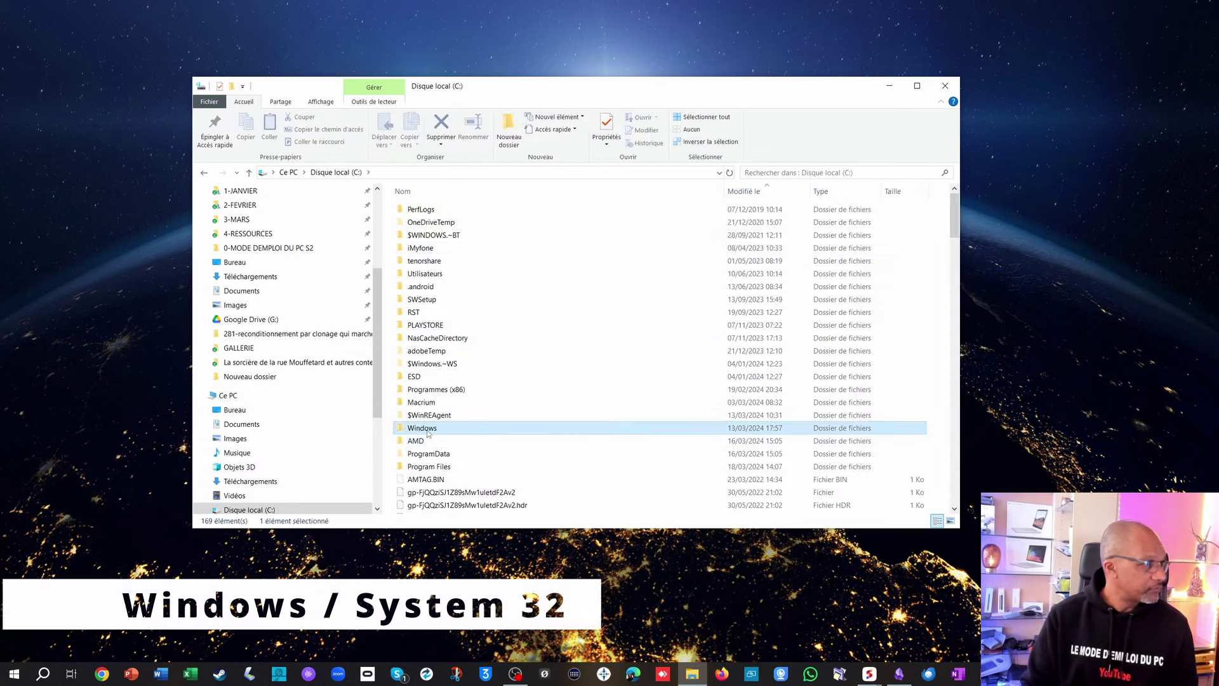
scroll(497, 359, down, 11)
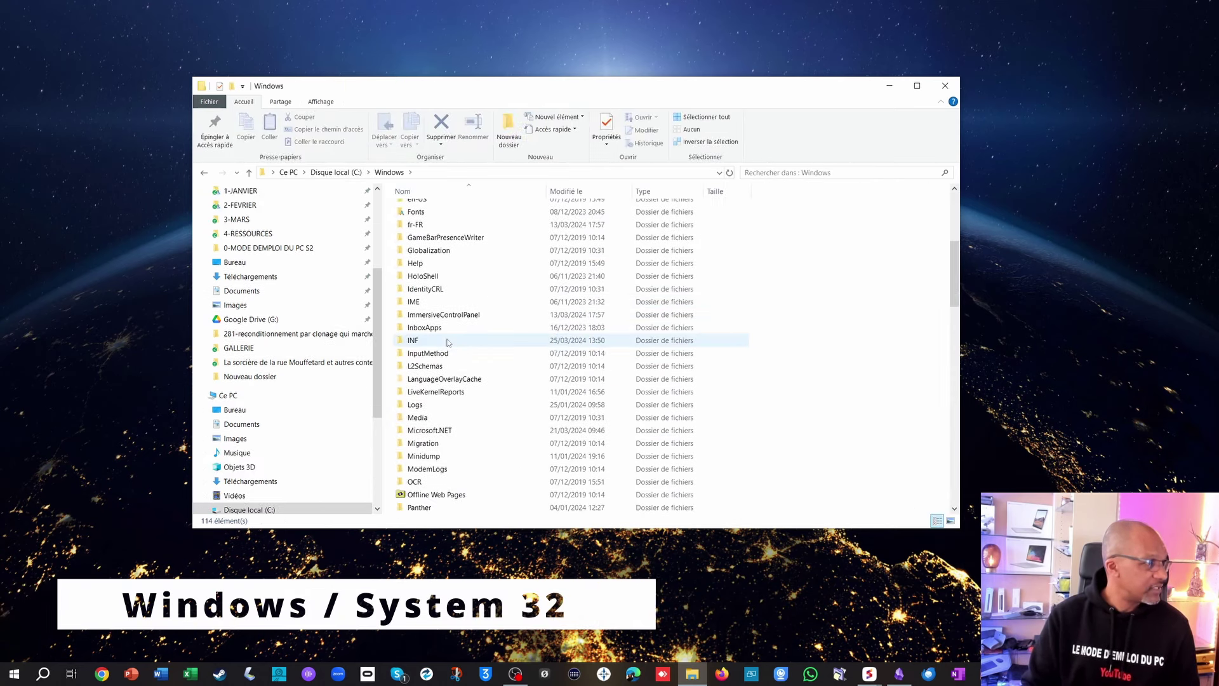
scroll(448, 346, down, 3)
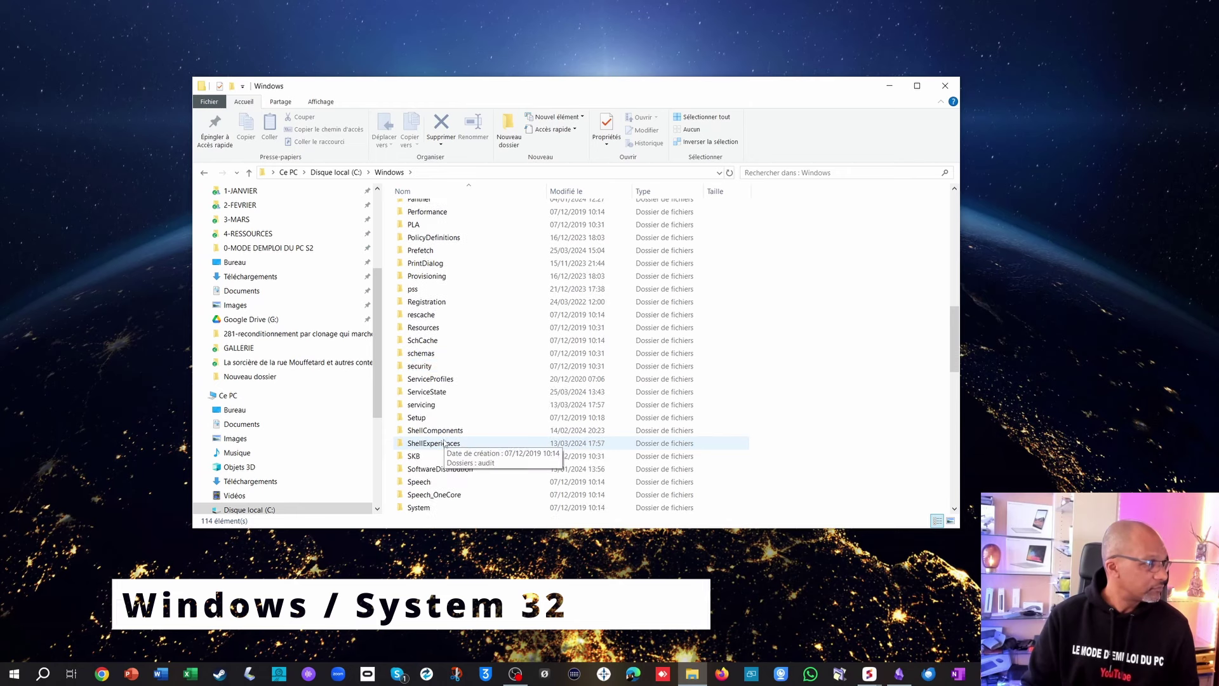
scroll(425, 407, down, 3)
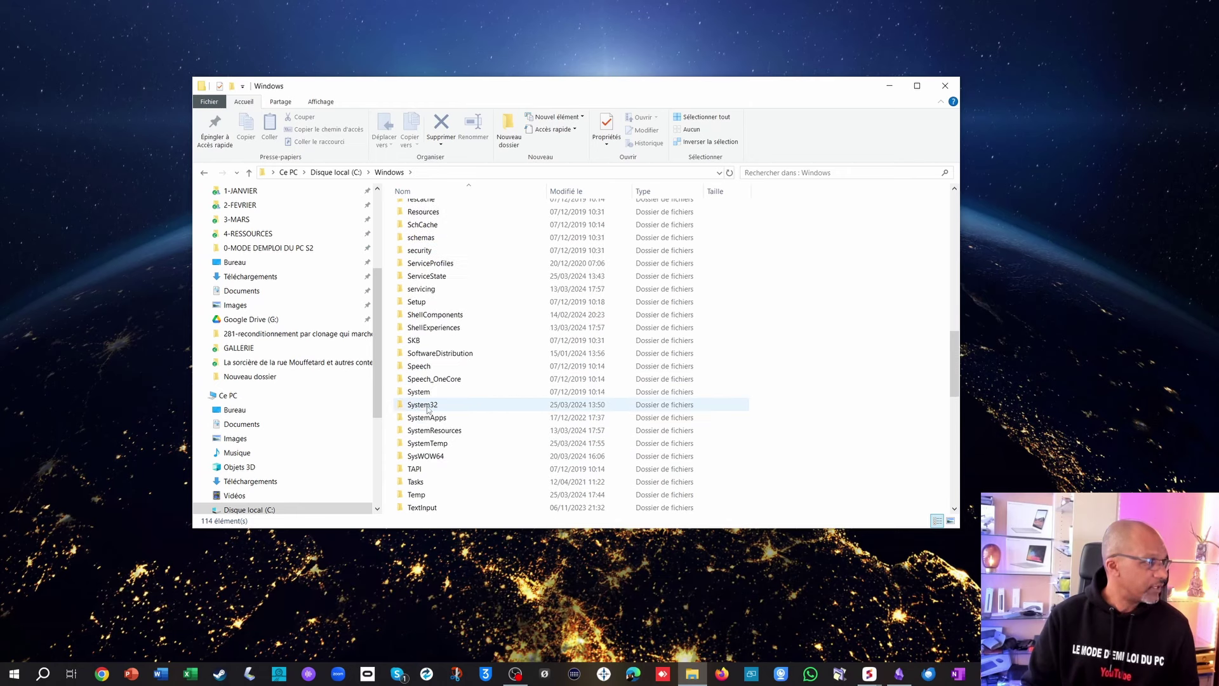
double_click(427, 407)
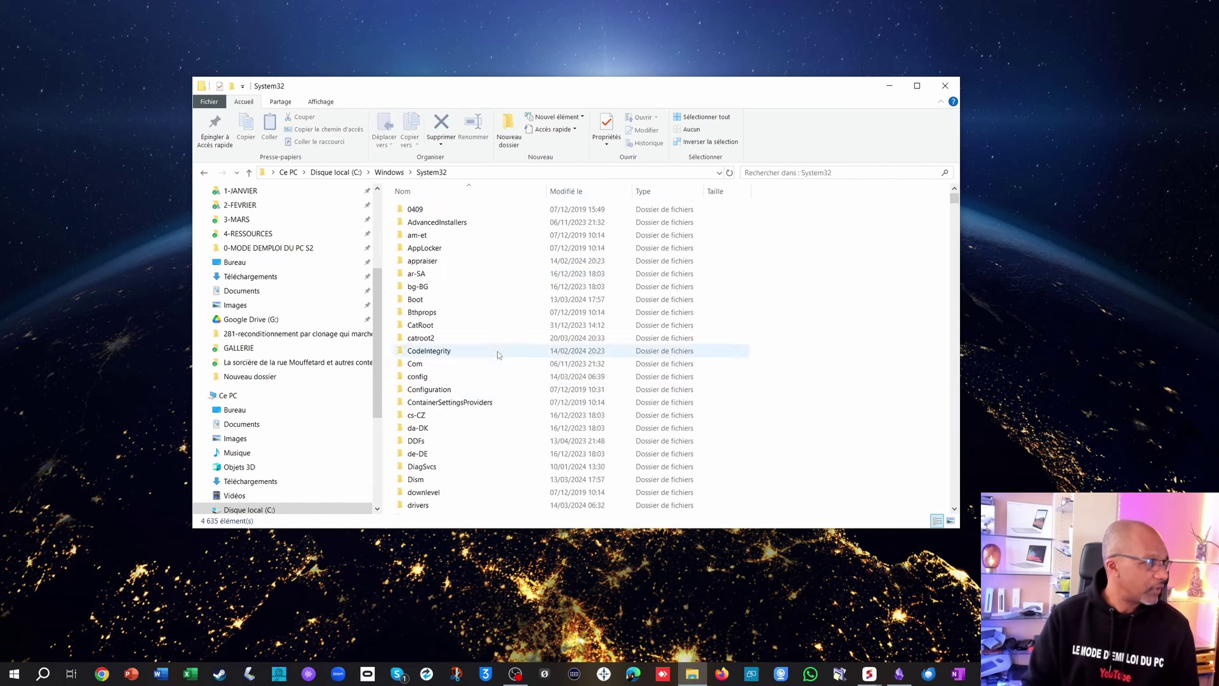
Step: Look through the alphabetical file list of the System32 folder for ntoskrnl.exe
scroll(428, 319, down, 10)
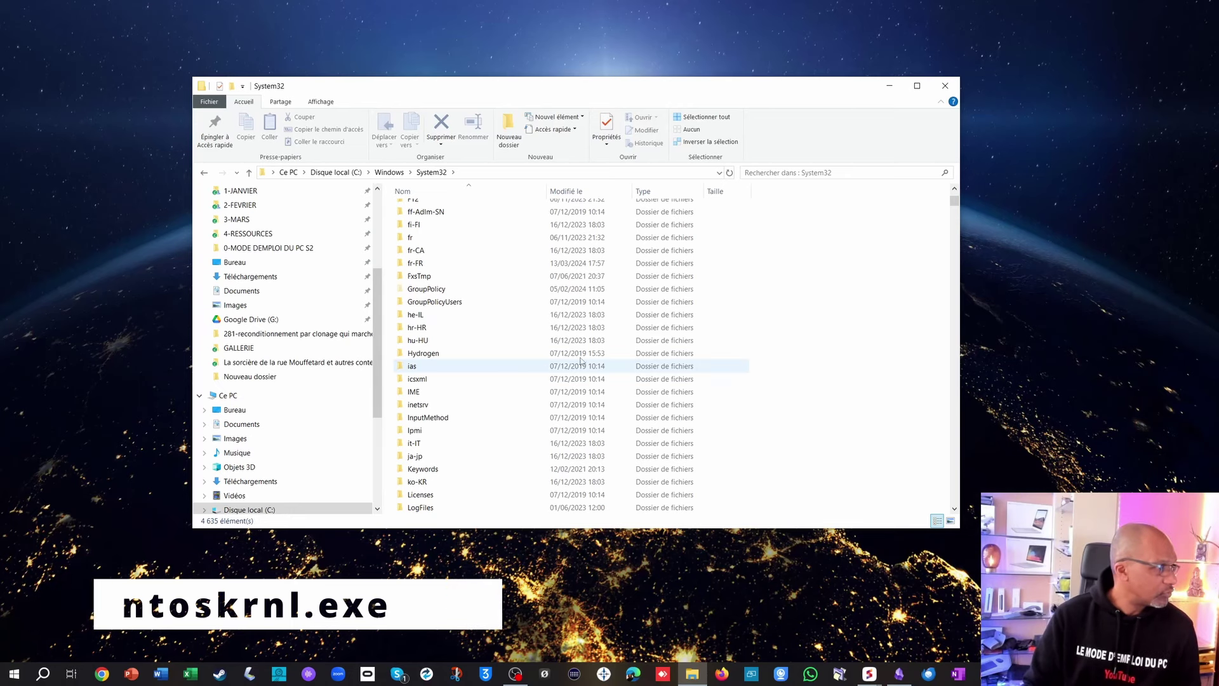
drag(954, 201, 944, 294)
scroll(451, 330, down, 20)
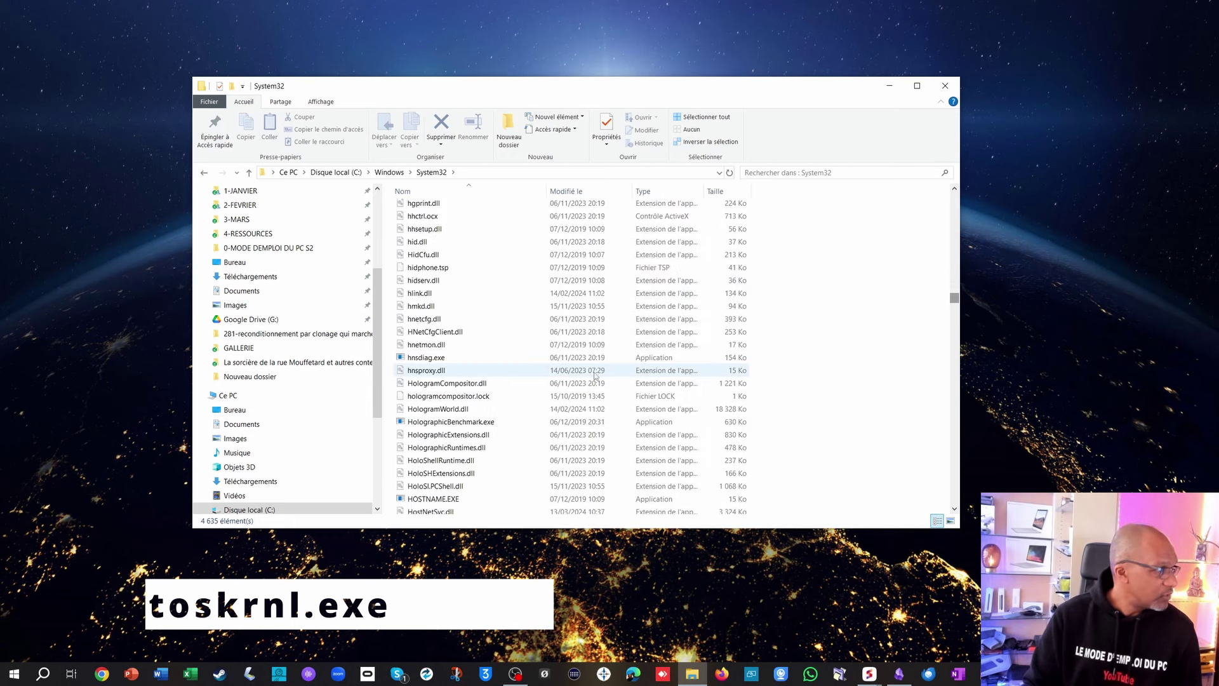
scroll(450, 329, down, 12)
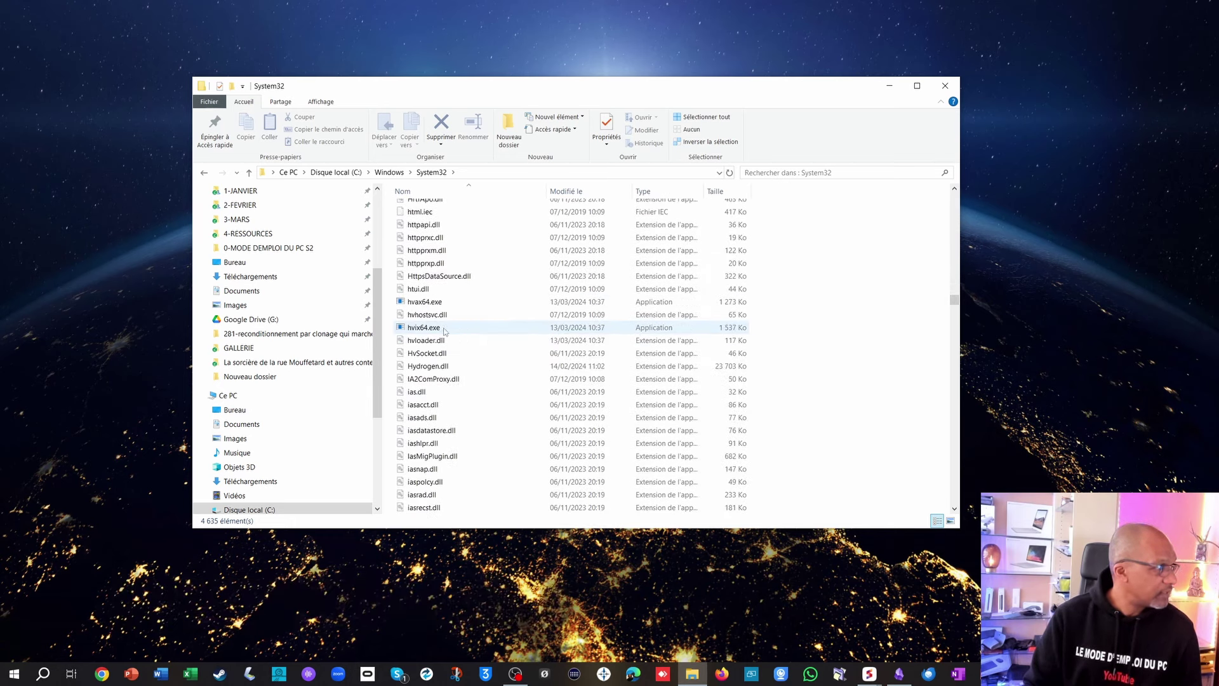
scroll(438, 305, down, 15)
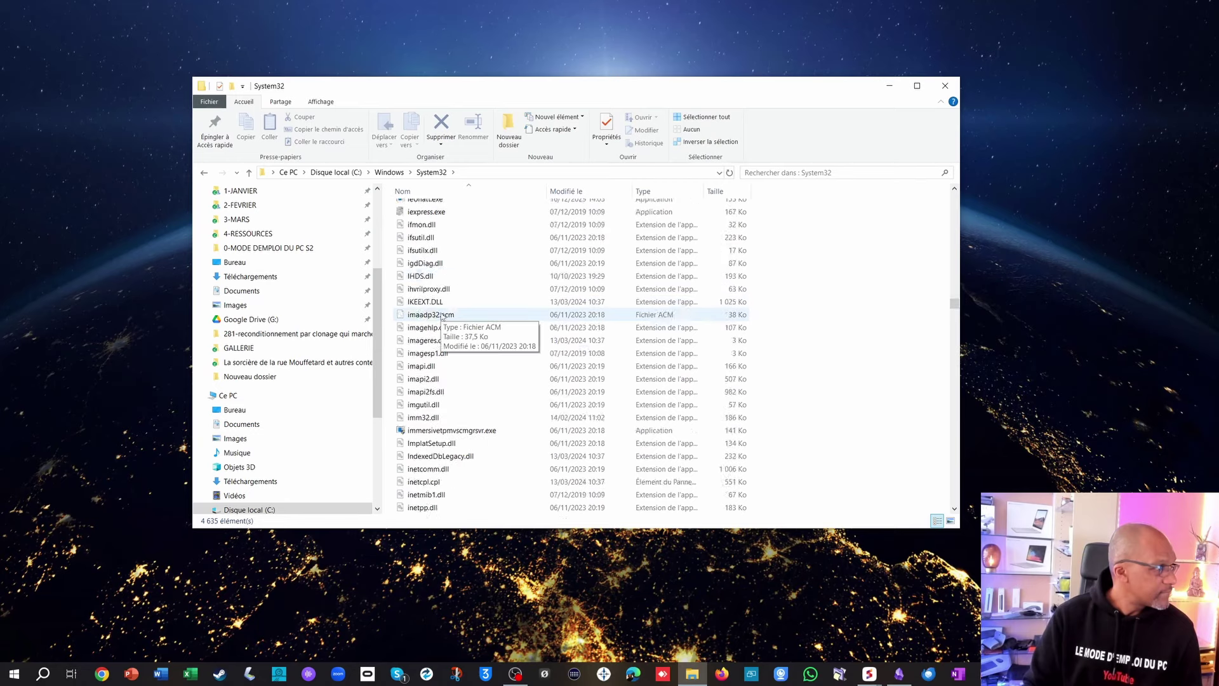
scroll(445, 324, down, 20)
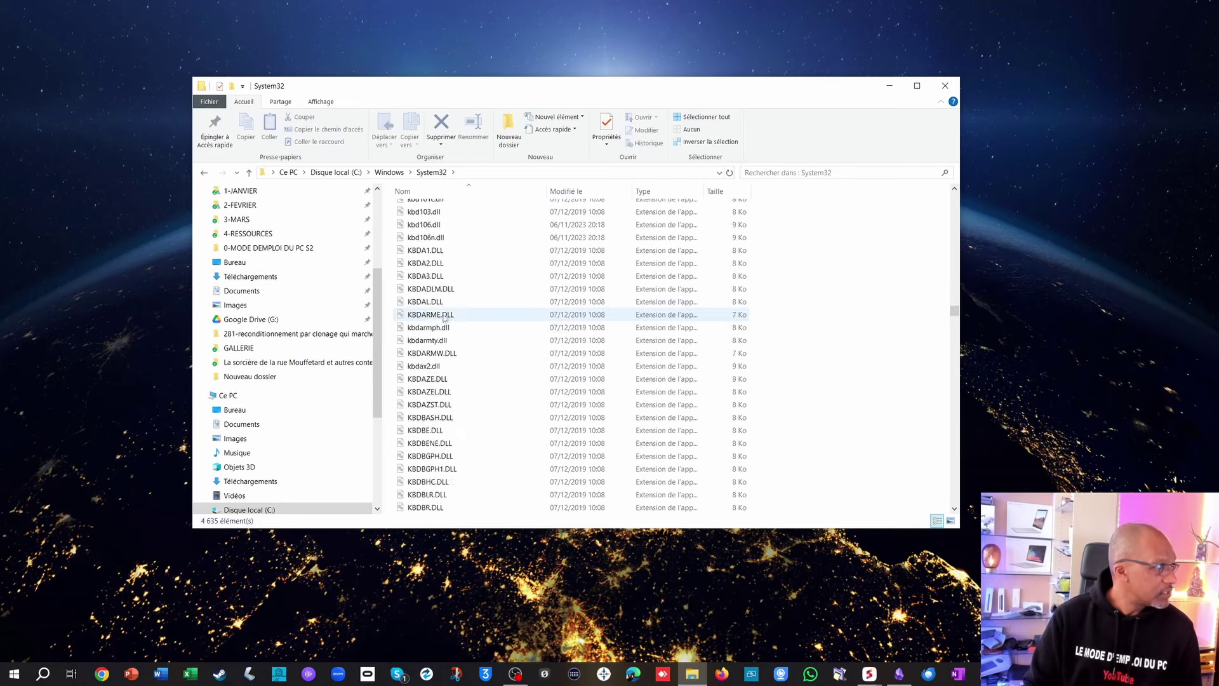
scroll(454, 349, down, 20)
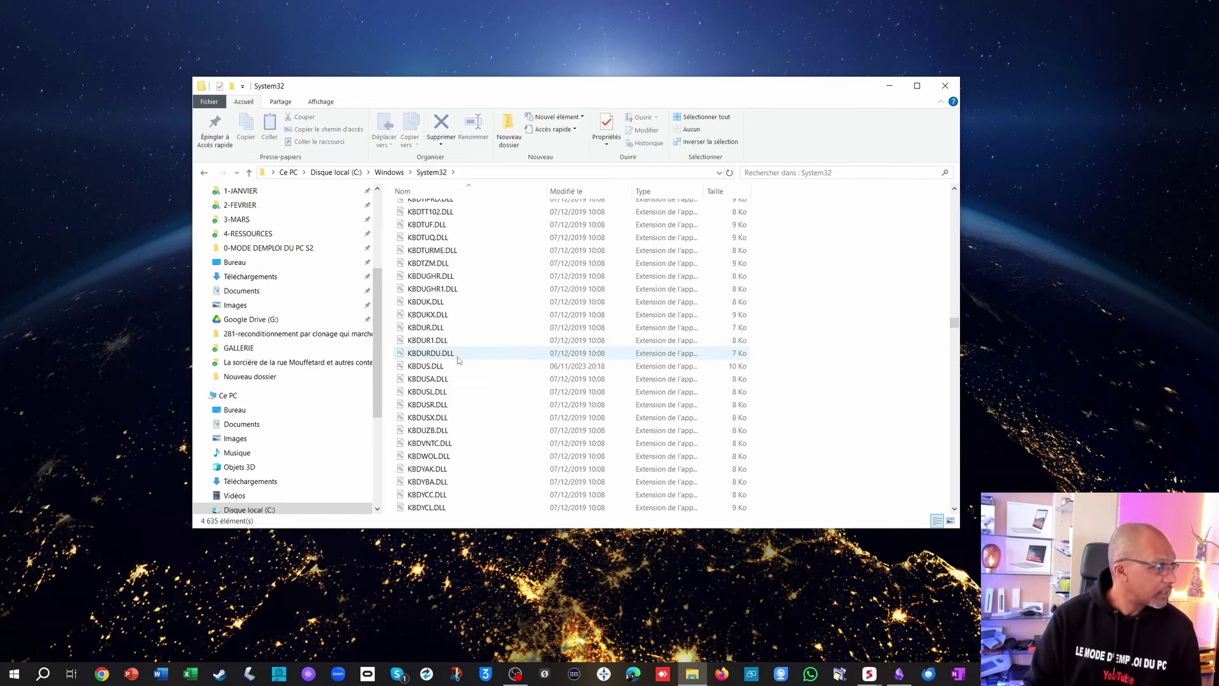
scroll(457, 364, down, 20)
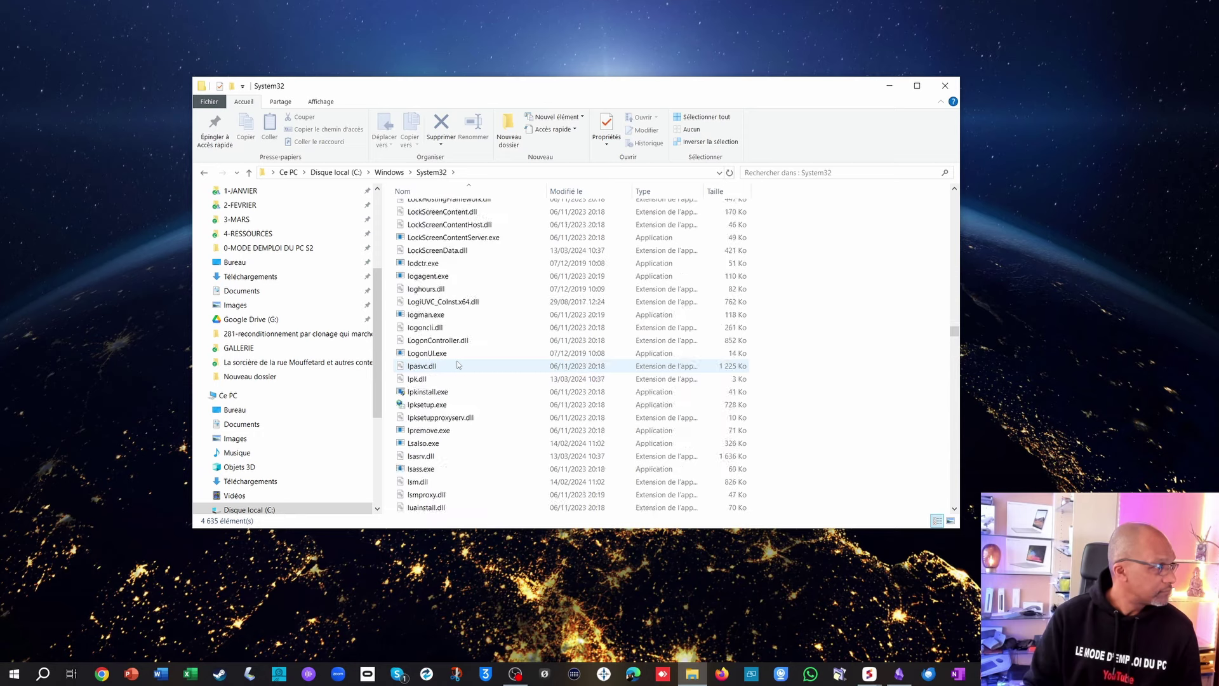
scroll(457, 364, down, 20)
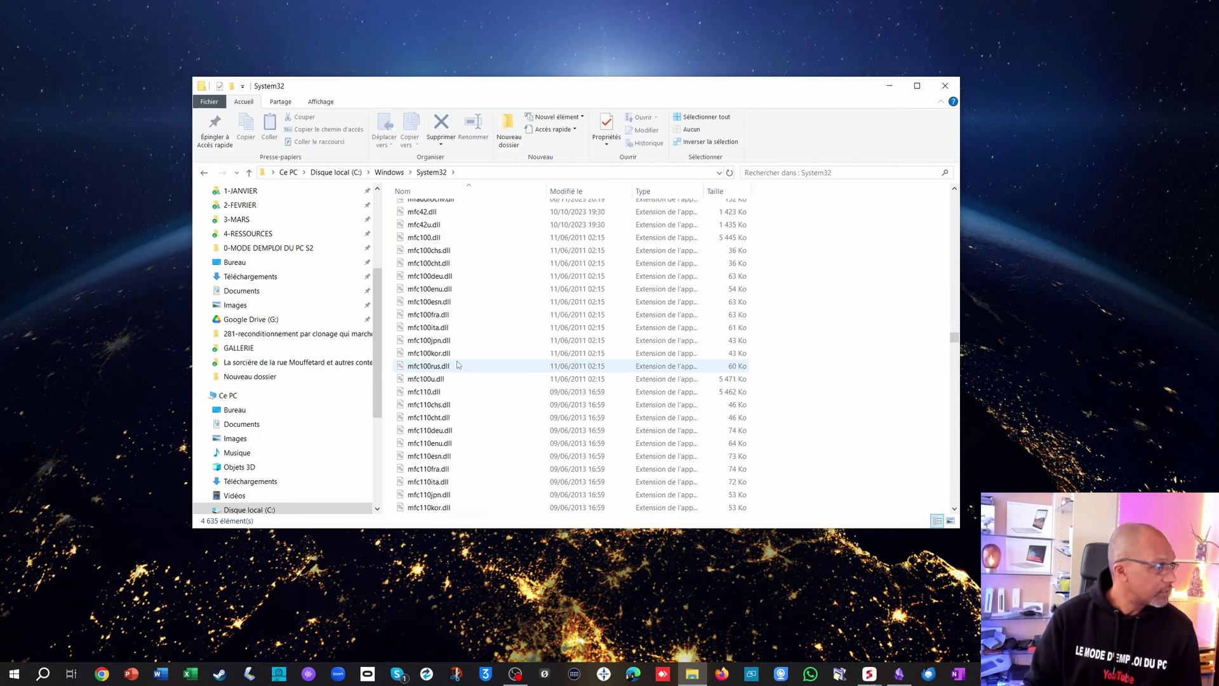
scroll(457, 364, down, 20)
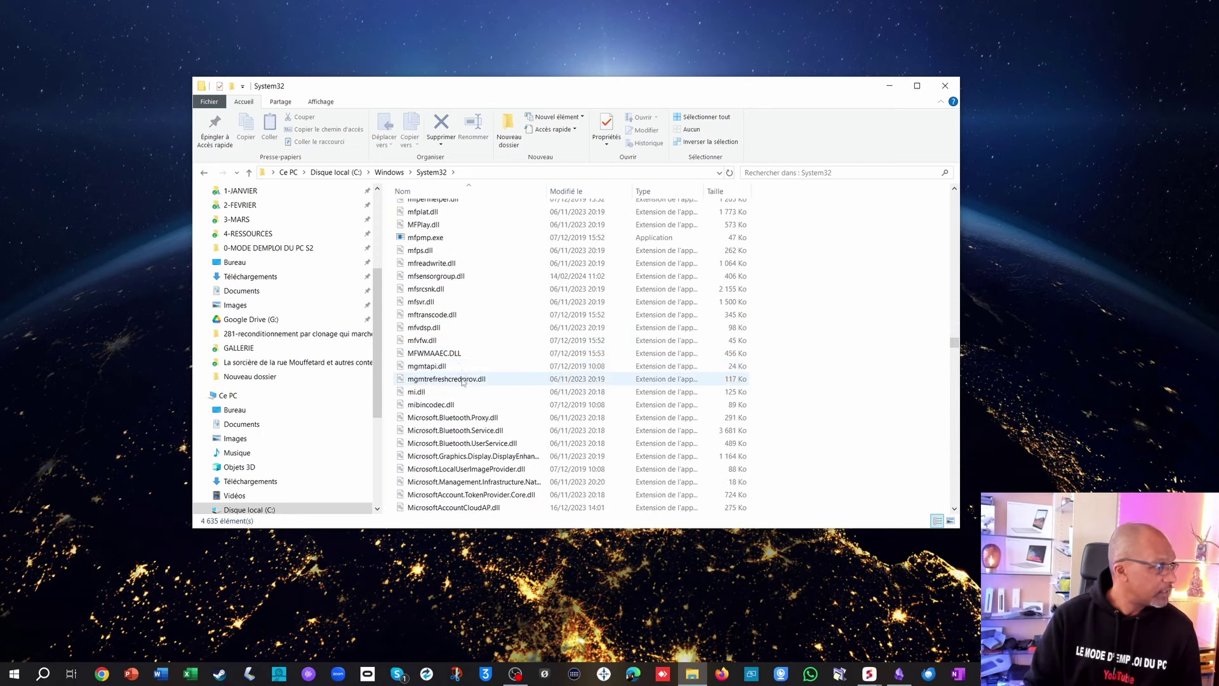
scroll(462, 393, down, 8)
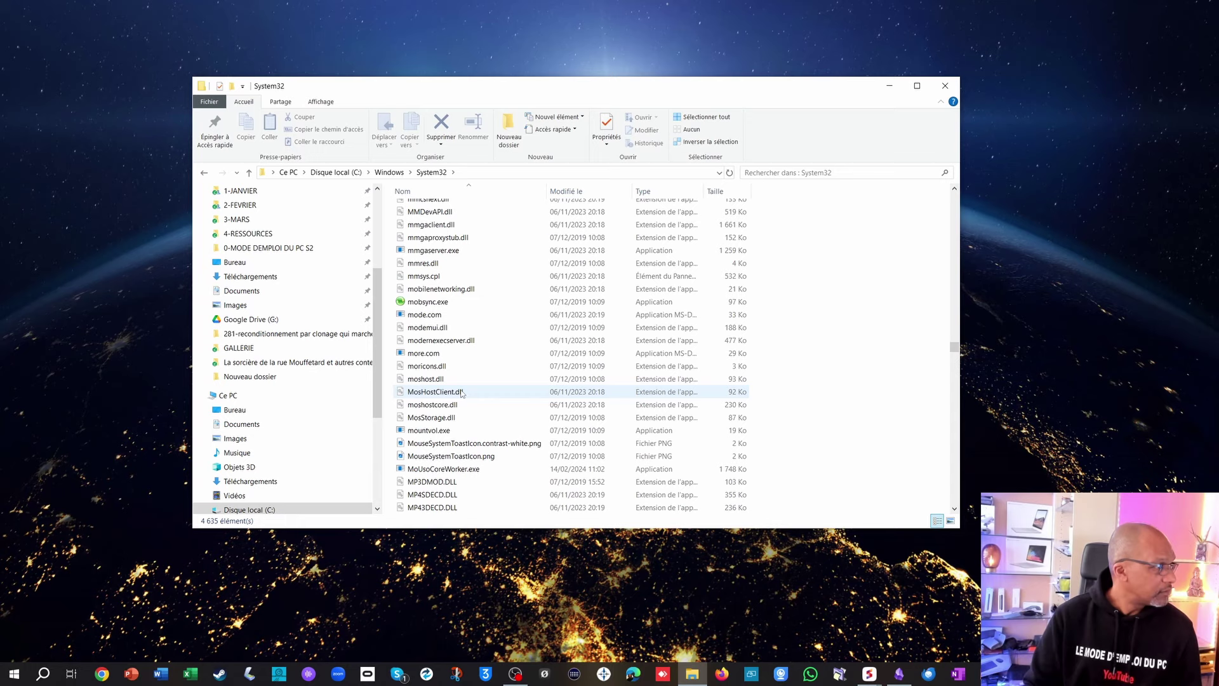
scroll(461, 394, down, 15)
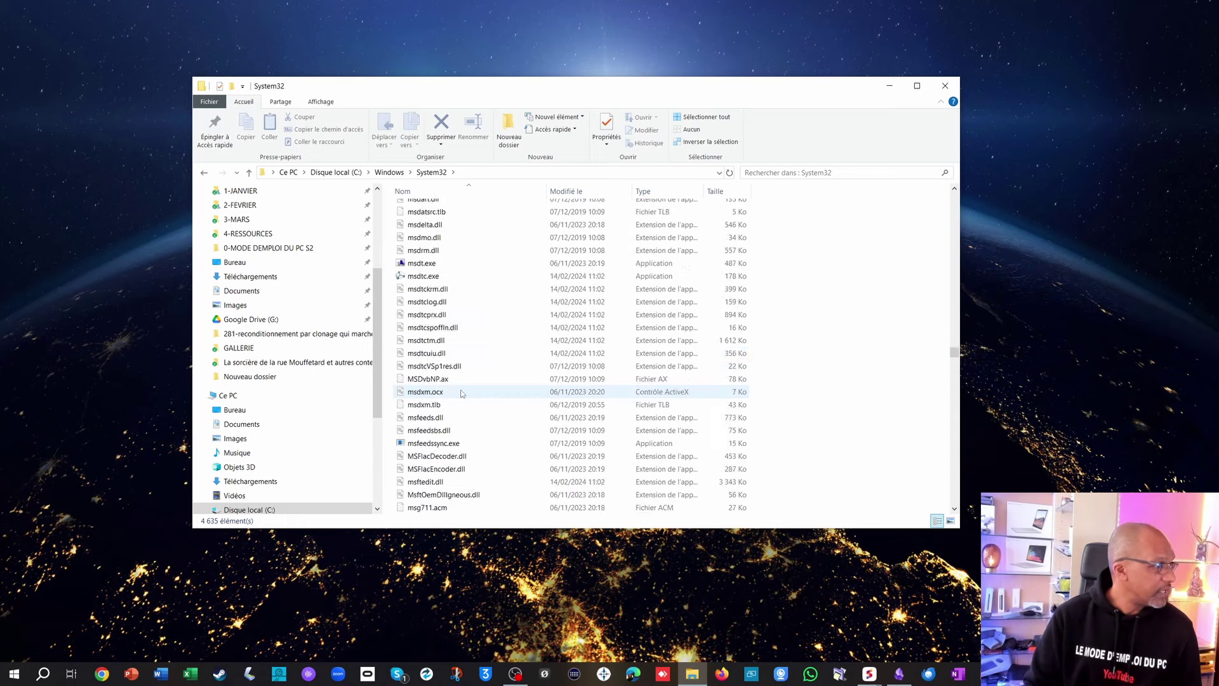
scroll(461, 393, down, 15)
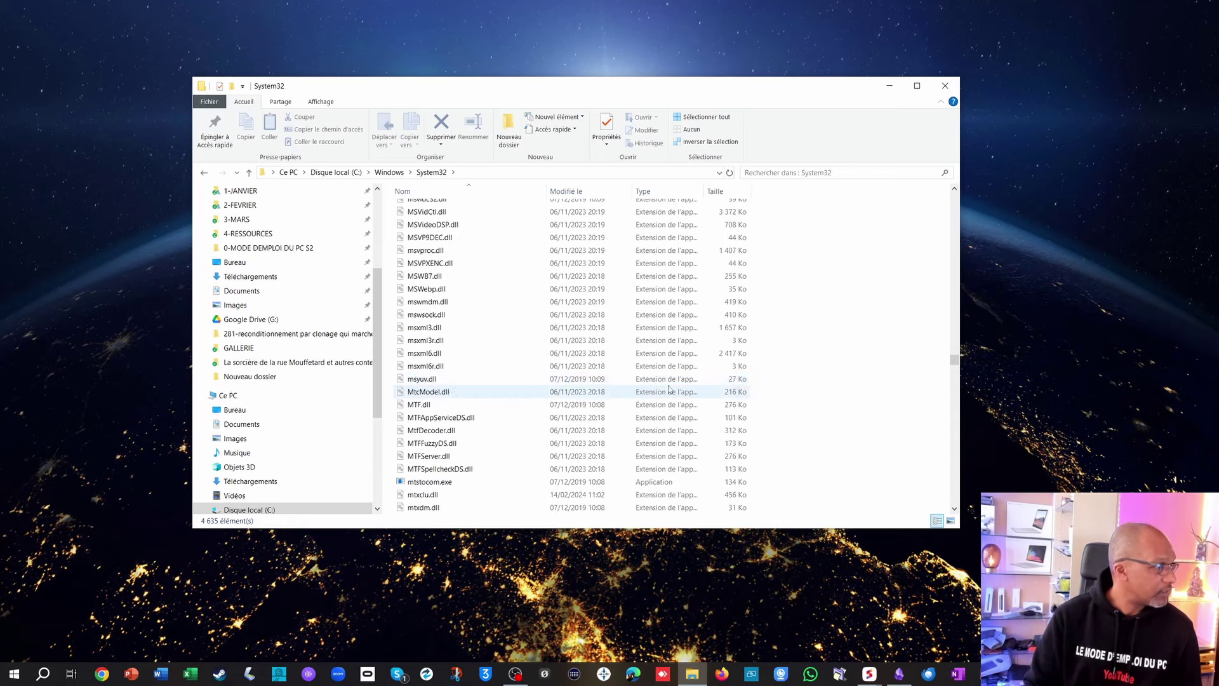
scroll(669, 389, down, 20)
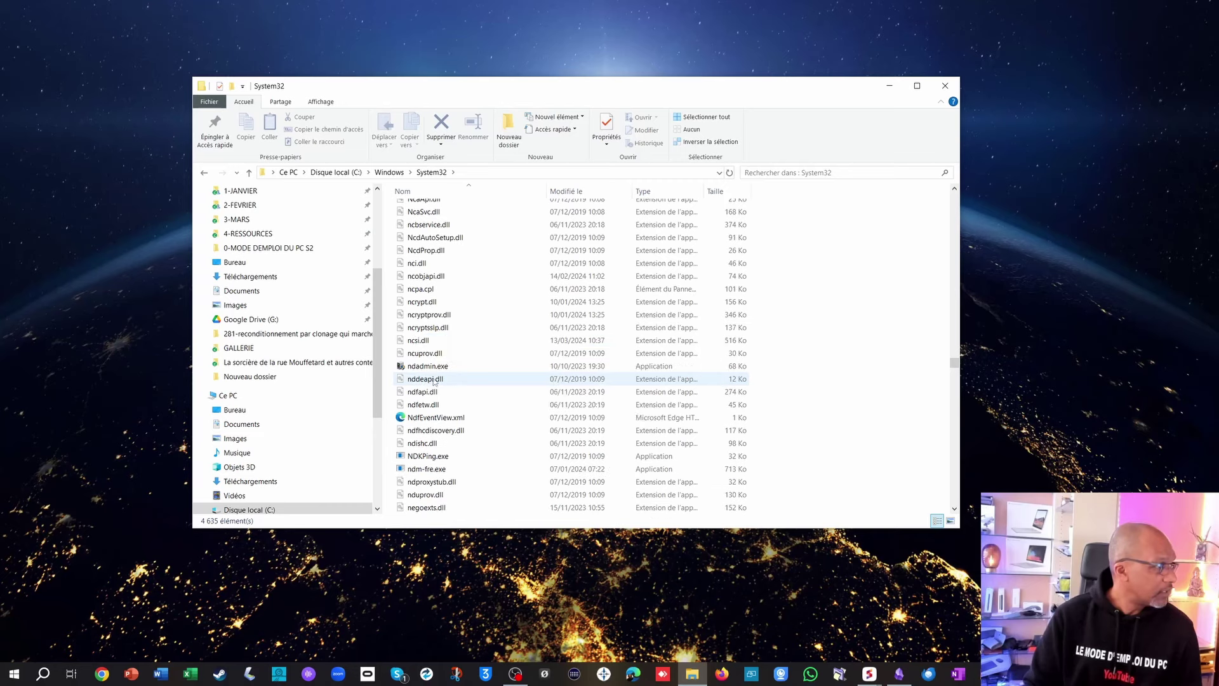
scroll(434, 381, down, 12)
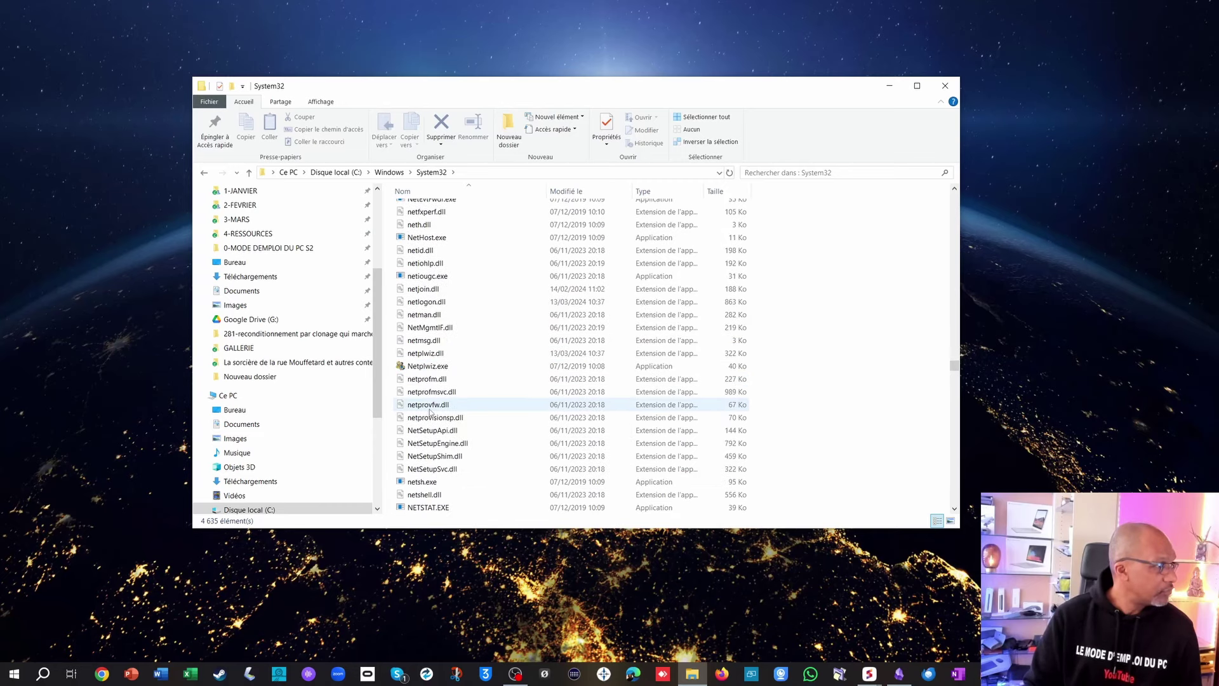
scroll(431, 412, down, 20)
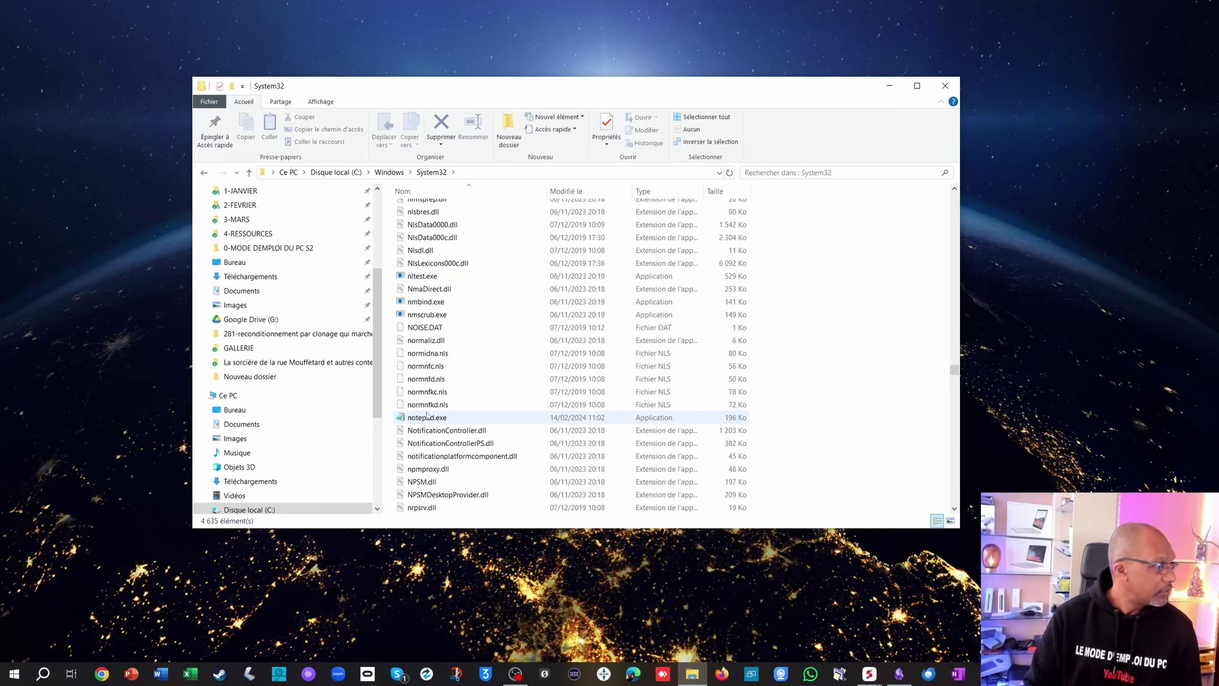
scroll(428, 416, down, 9)
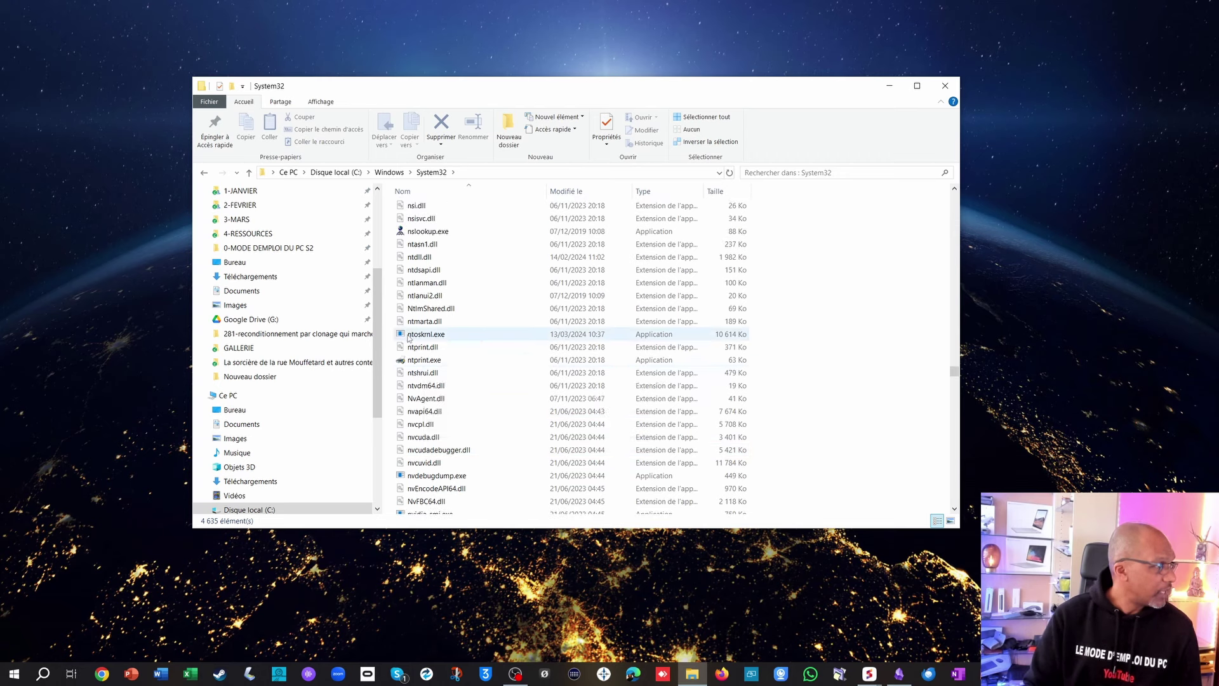
Step: Open the properties of ntoskrnl.exe and examine its file version and product version in the file details
mouse_move(423, 341)
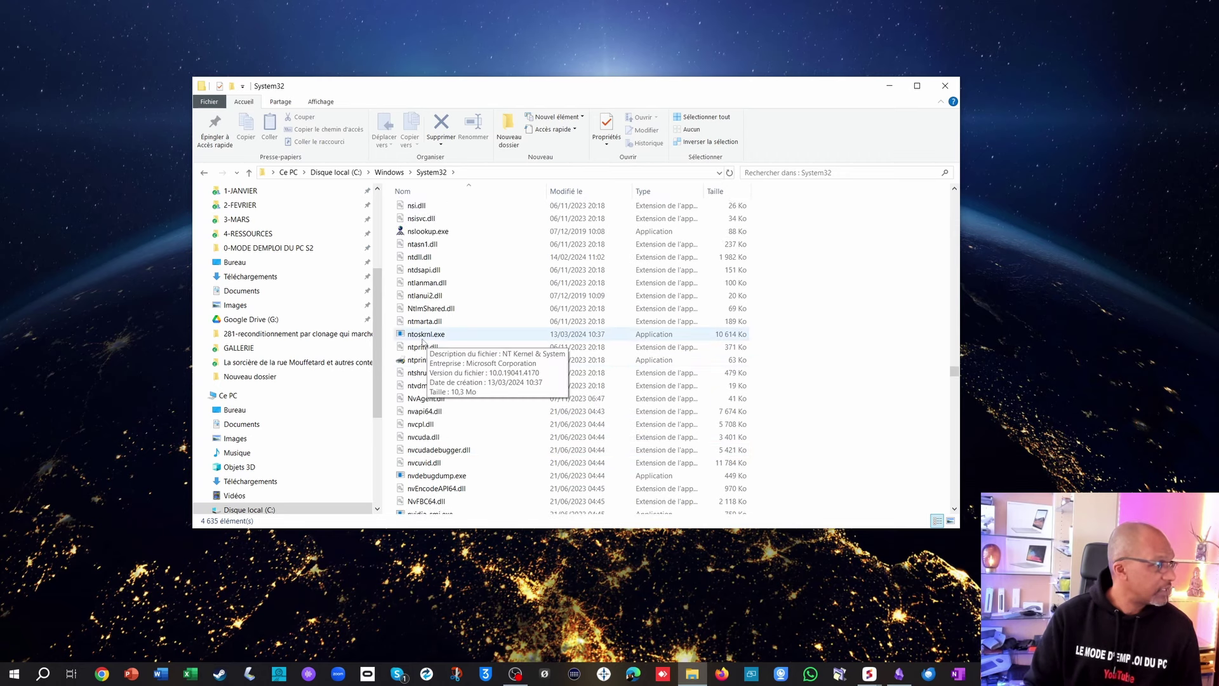
right_click(422, 341)
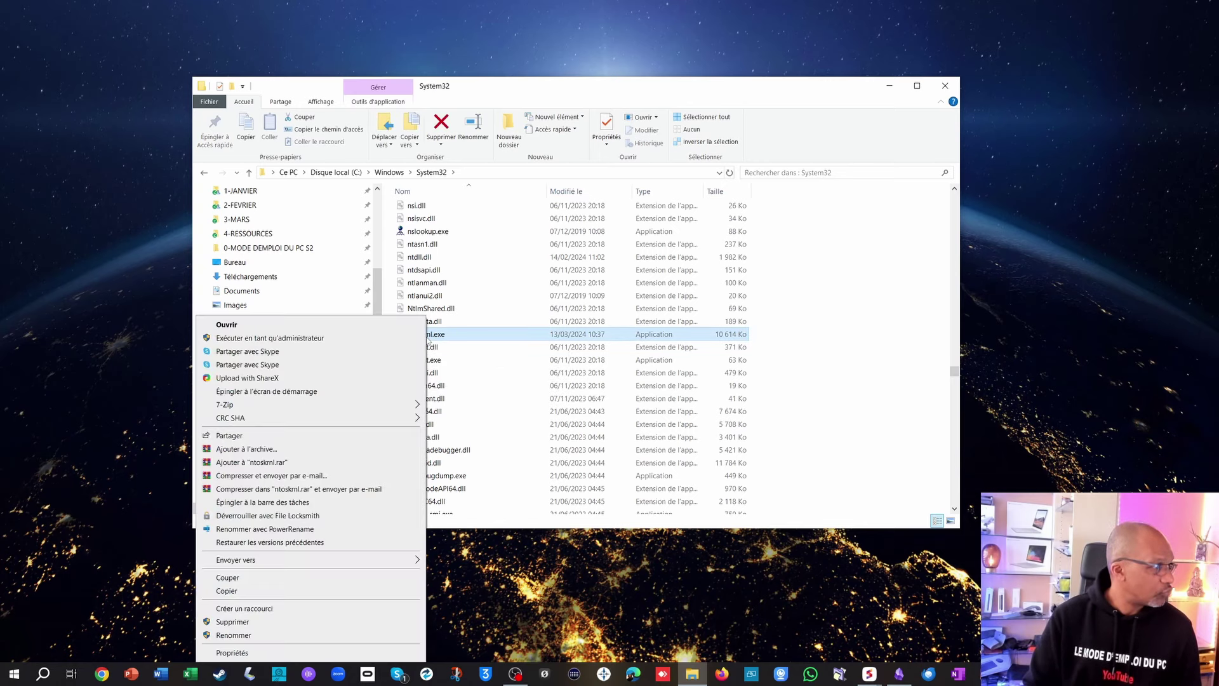
click(235, 653)
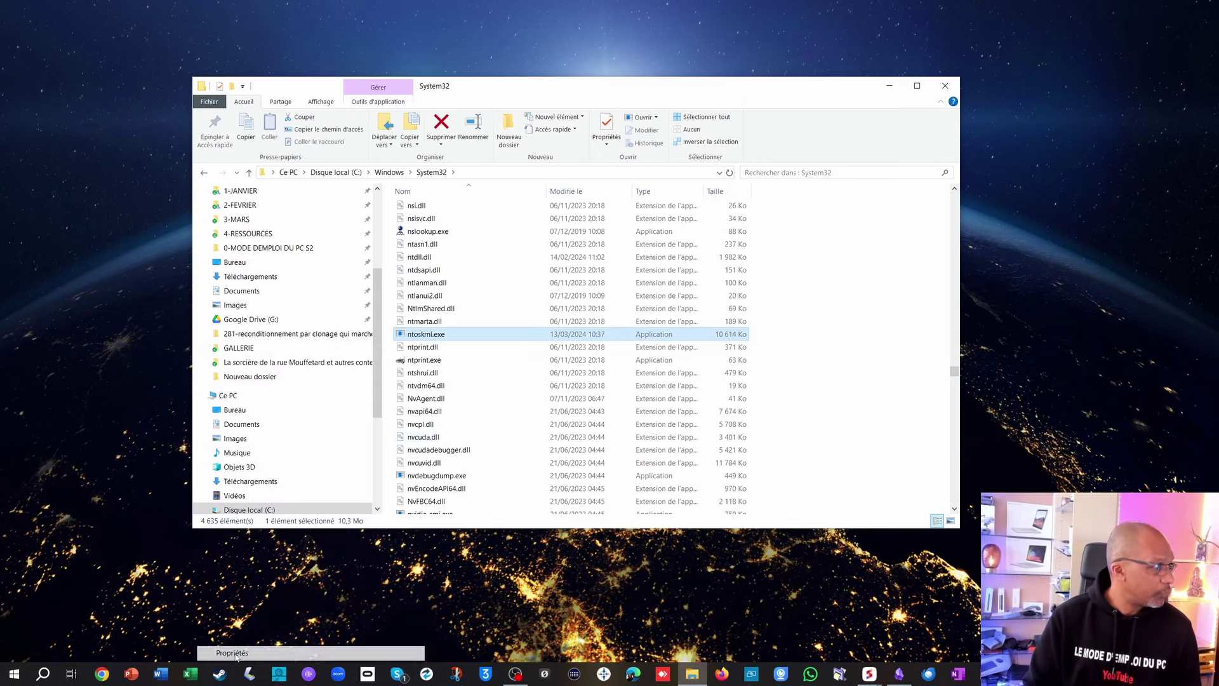
drag(686, 366, 619, 169)
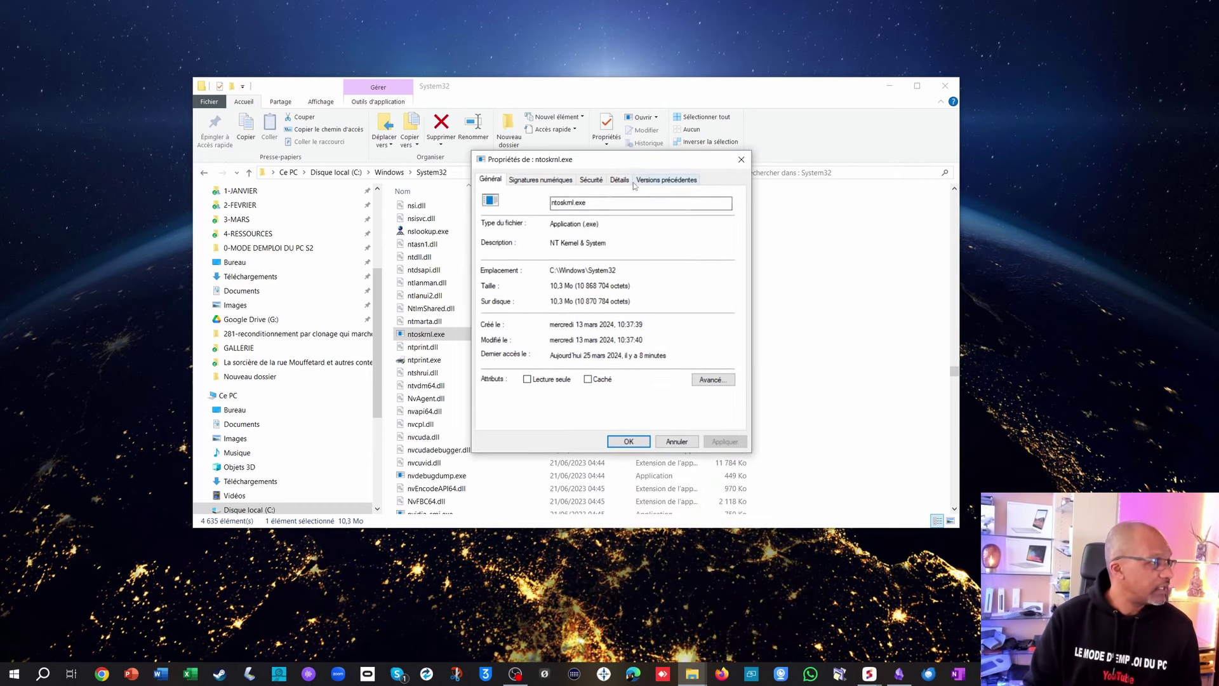
click(619, 180)
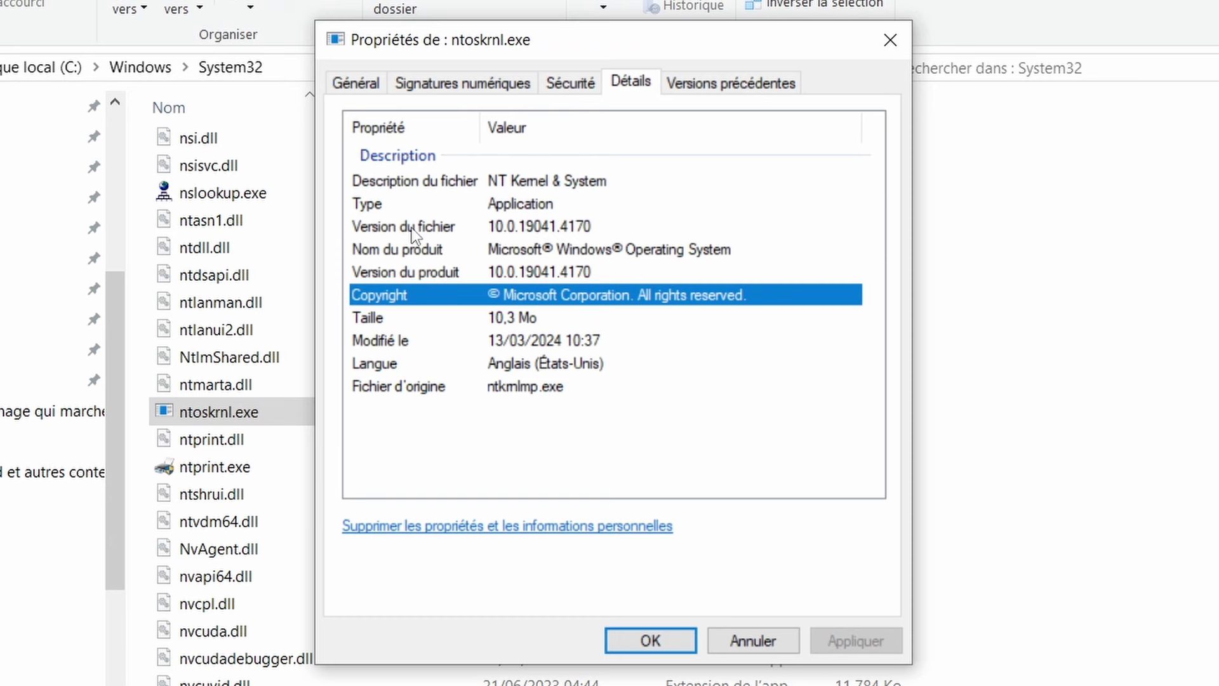
click(411, 227)
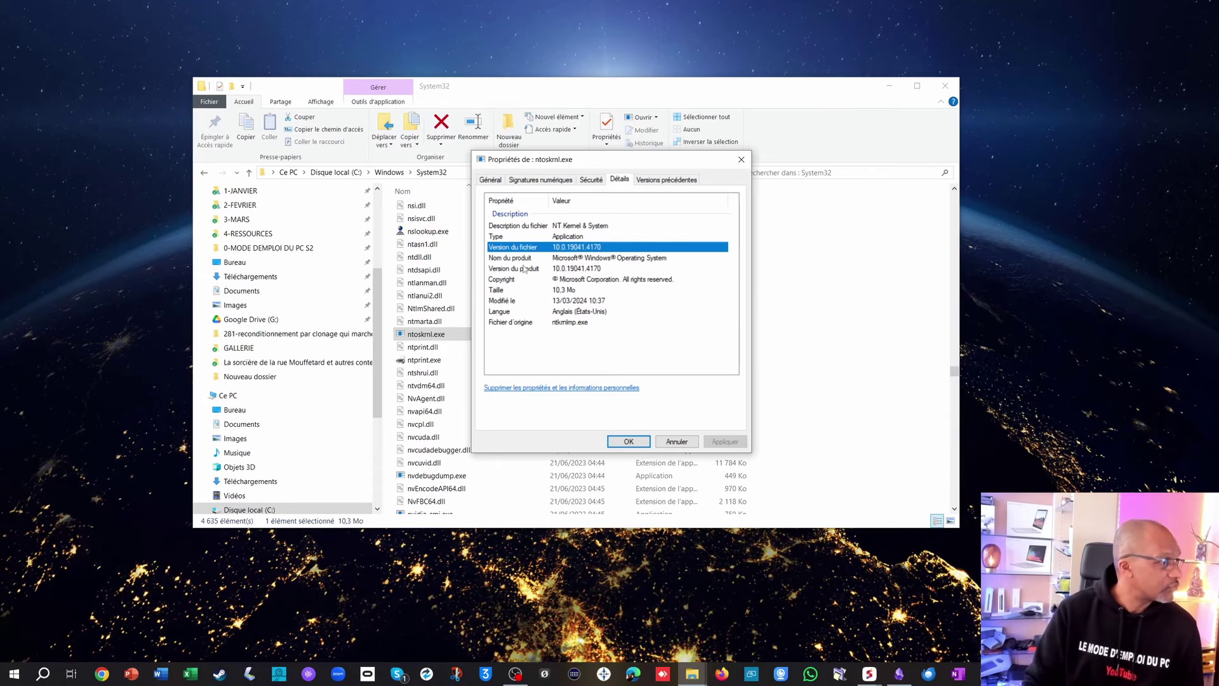
click(423, 274)
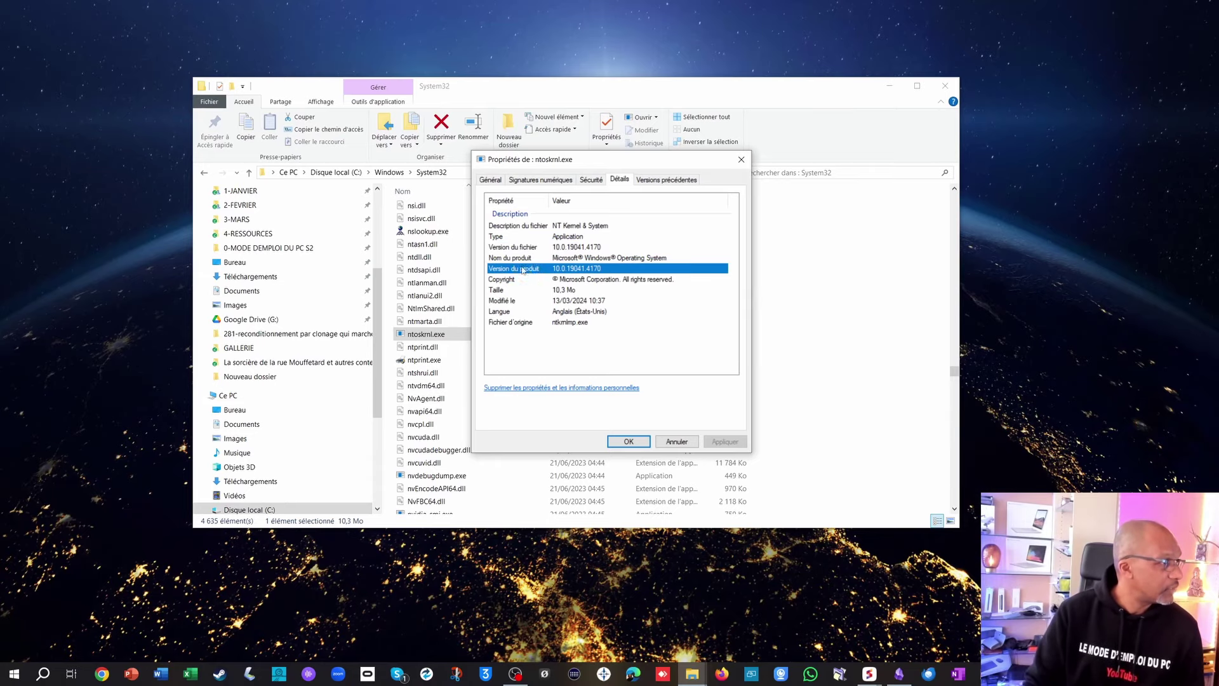